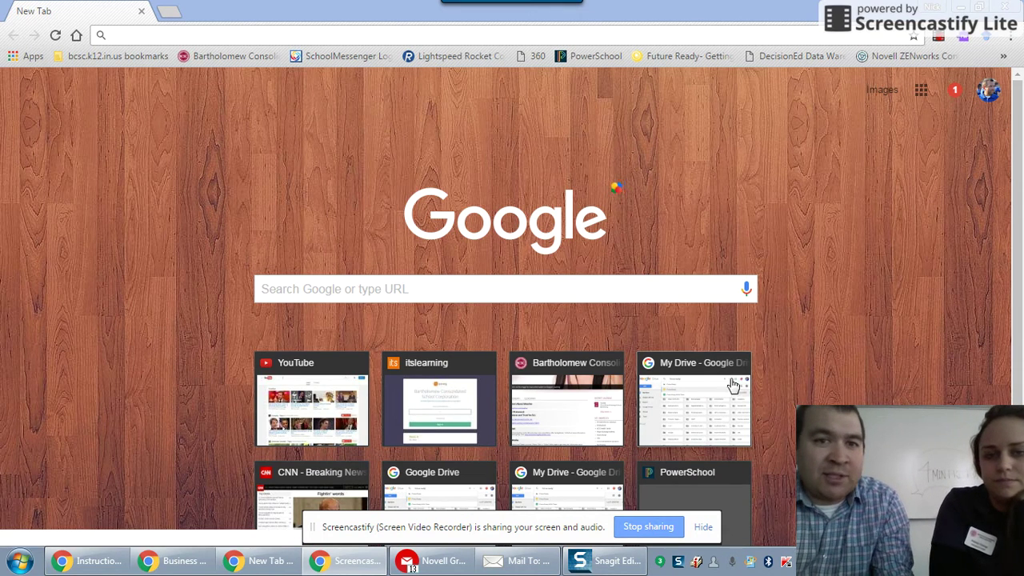
# Open the Google Sites dashboard for bcsc.k12.in.us at sites.google.com.
pyautogui.click(809, 39)
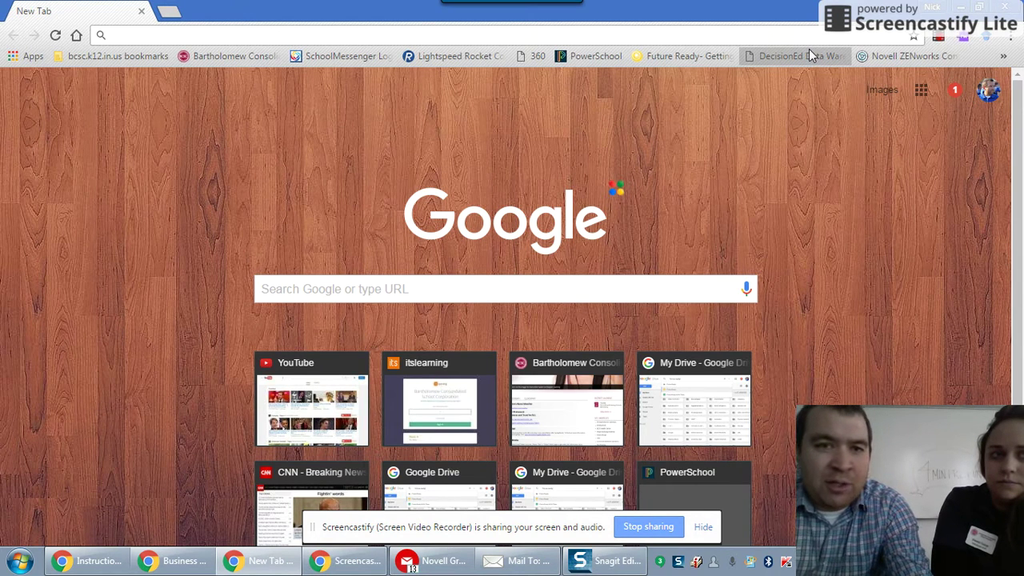
pyautogui.click(809, 56)
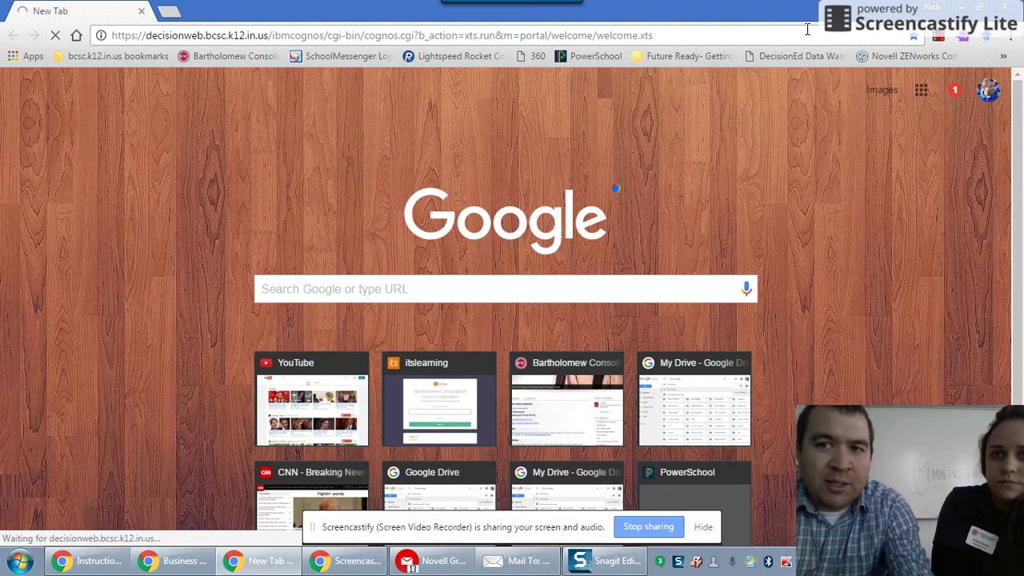
pyautogui.hotkey('ctrl', 'l')
pyautogui.write('s')
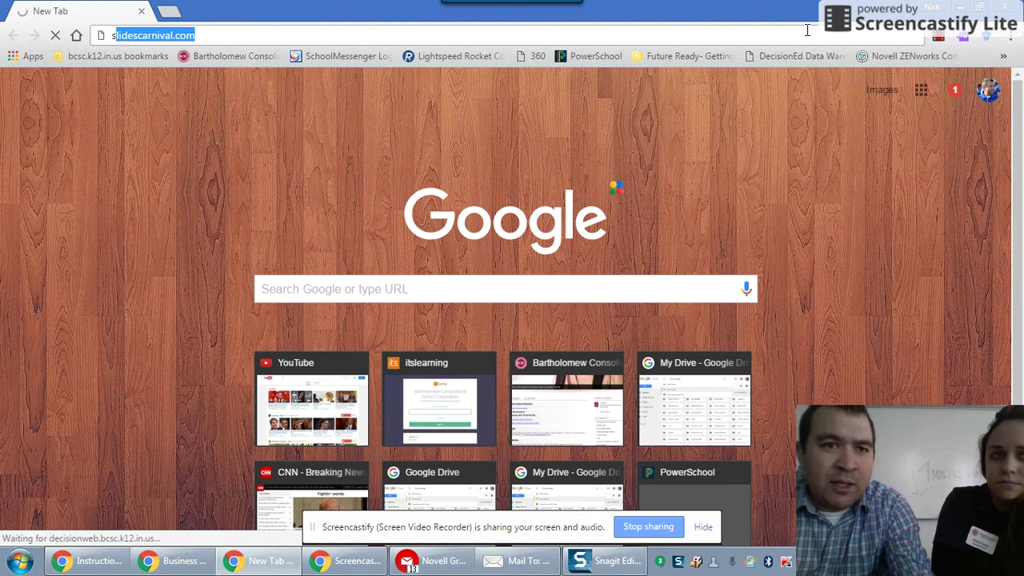
pyautogui.write('ites')
pyautogui.press('Return')
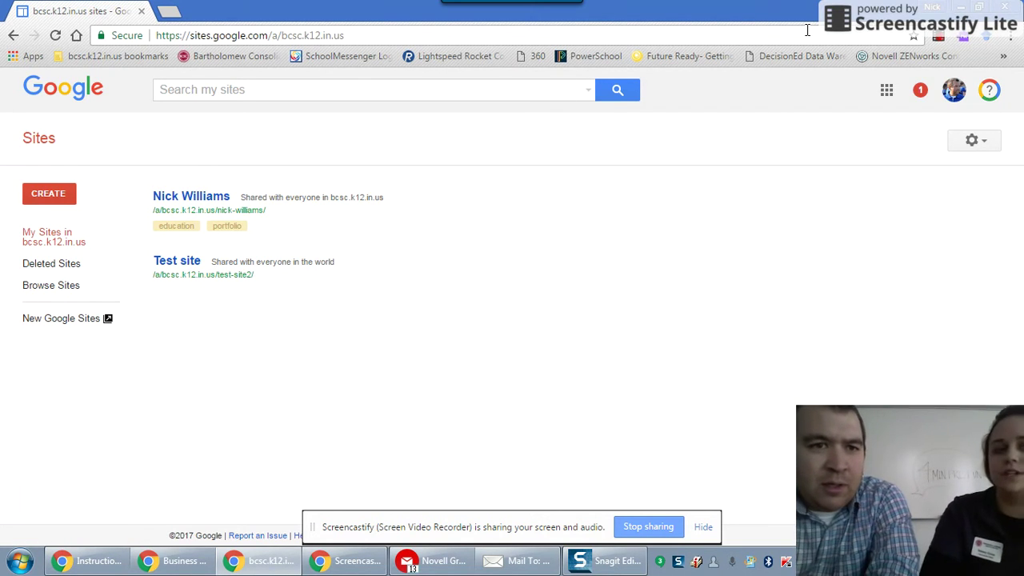
# Create a blank site in new Sites rather than classic Sites.
pyautogui.click(198, 227)
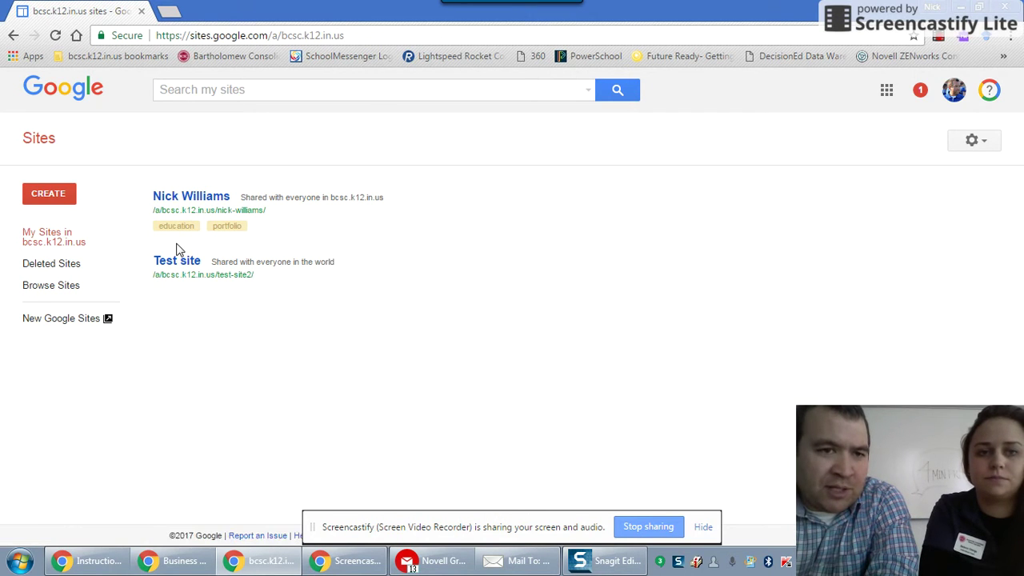
pyautogui.click(46, 200)
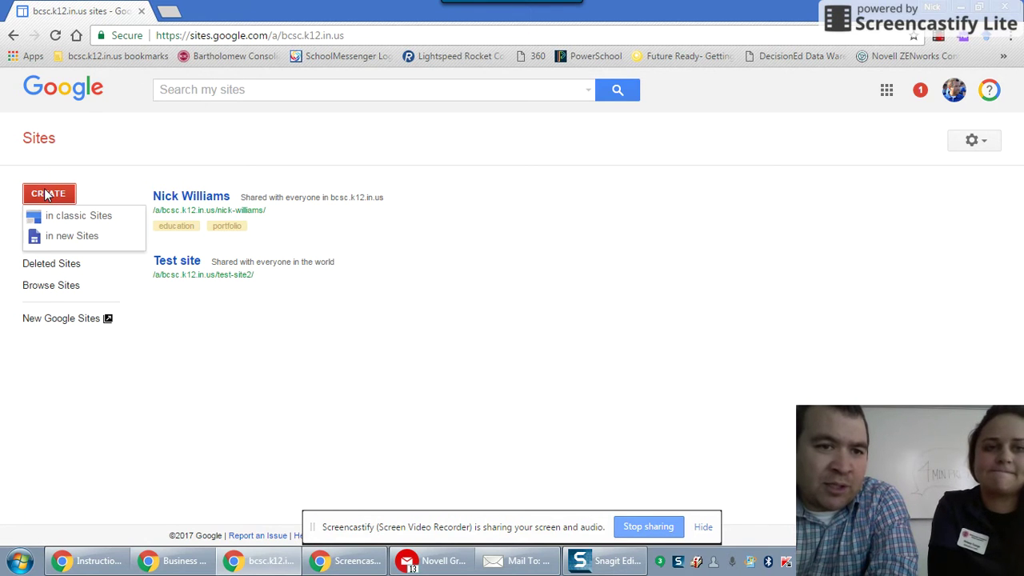
pyautogui.click(62, 239)
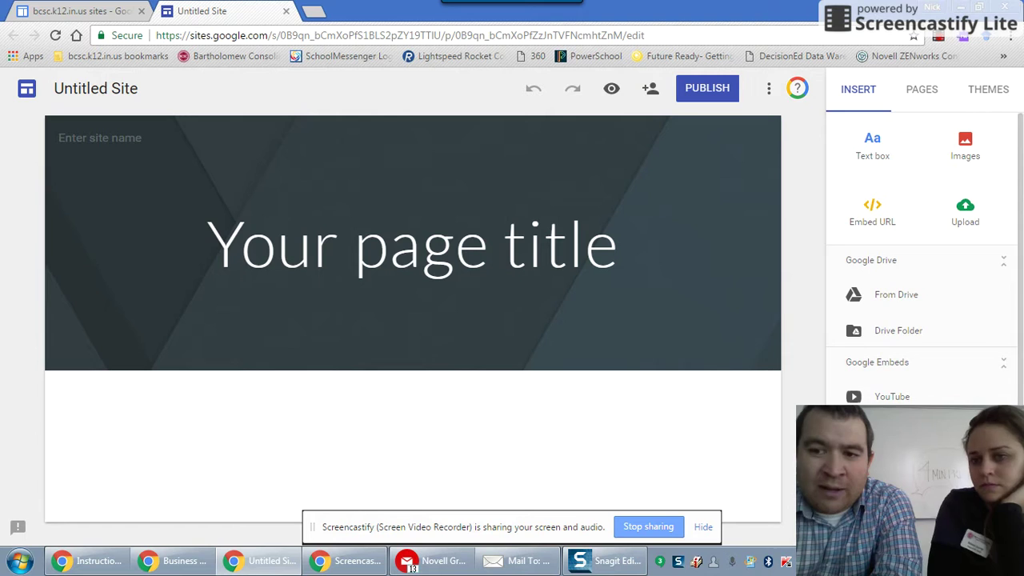
# Examine the content that can be inserted, from Google Drive items to embeds and Docs, and the site's page list.
pyautogui.scroll(-2, 924, 359)
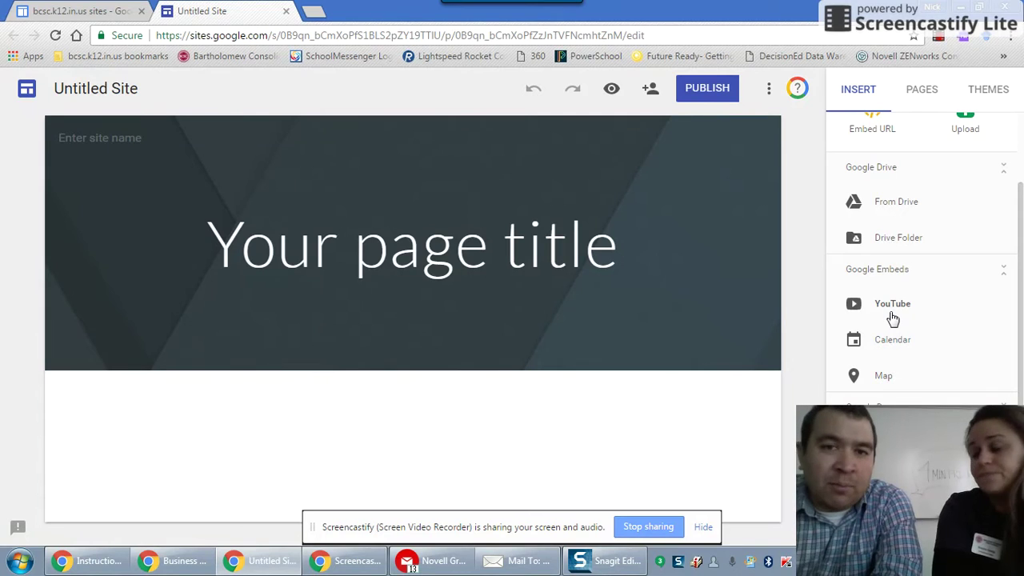
pyautogui.scroll(-1, 910, 359)
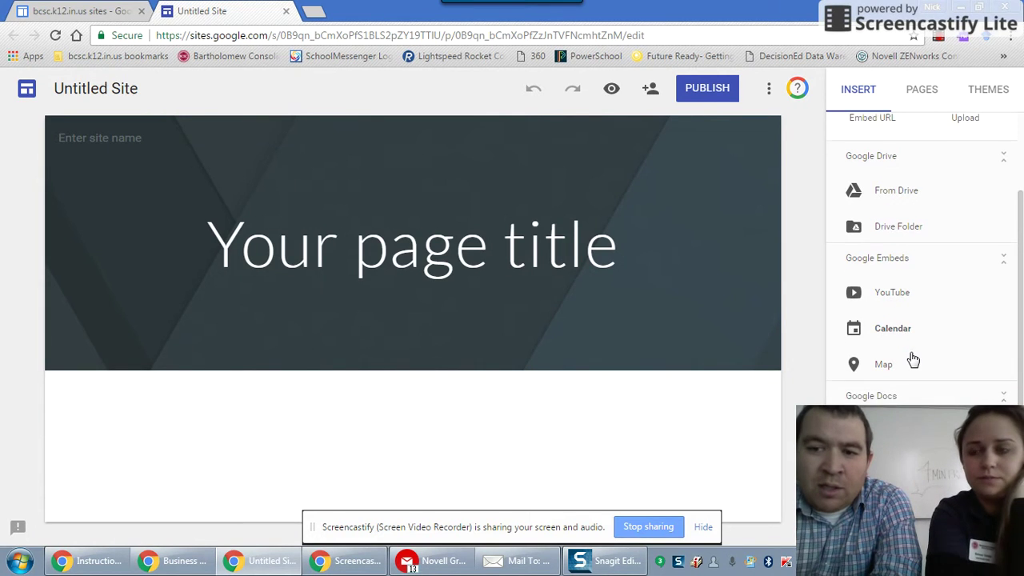
pyautogui.scroll(1, 913, 361)
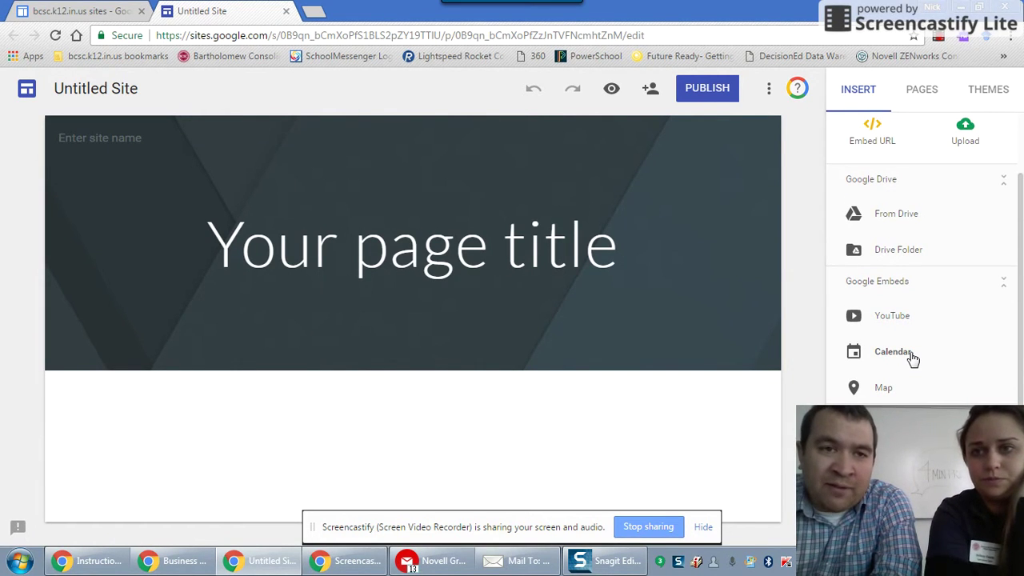
pyautogui.scroll(-2, 913, 360)
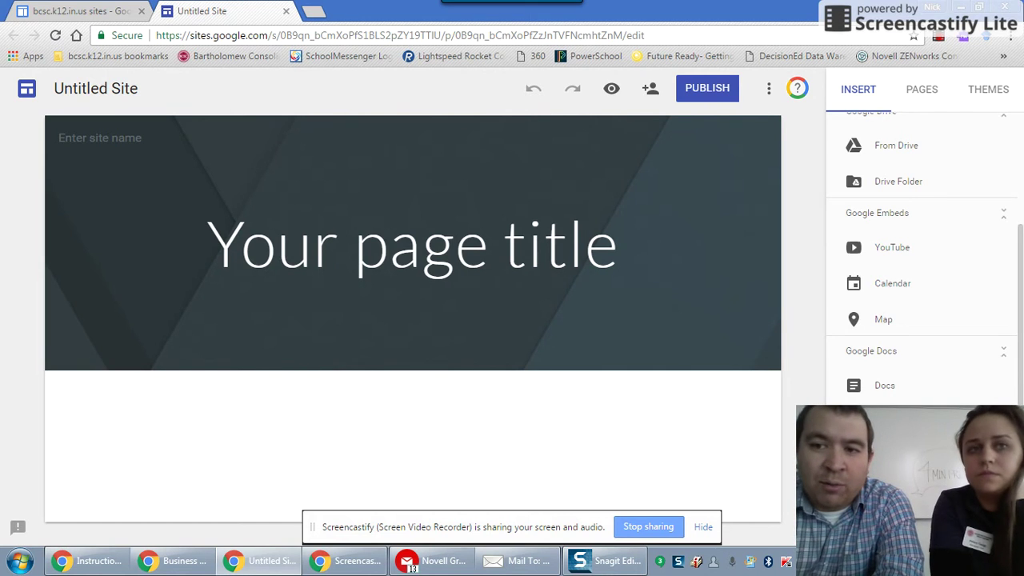
pyautogui.scroll(3, 891, 263)
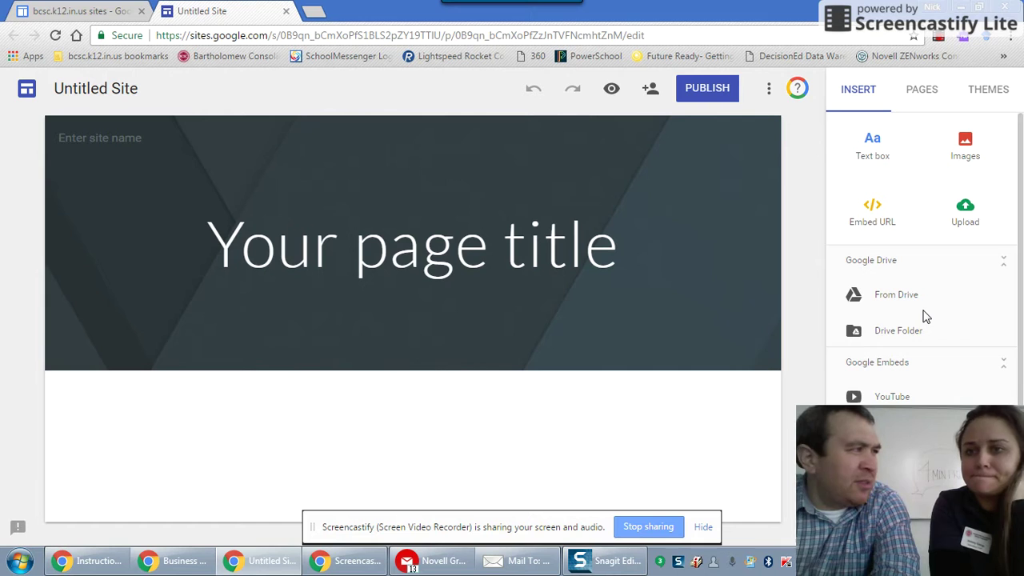
pyautogui.click(921, 98)
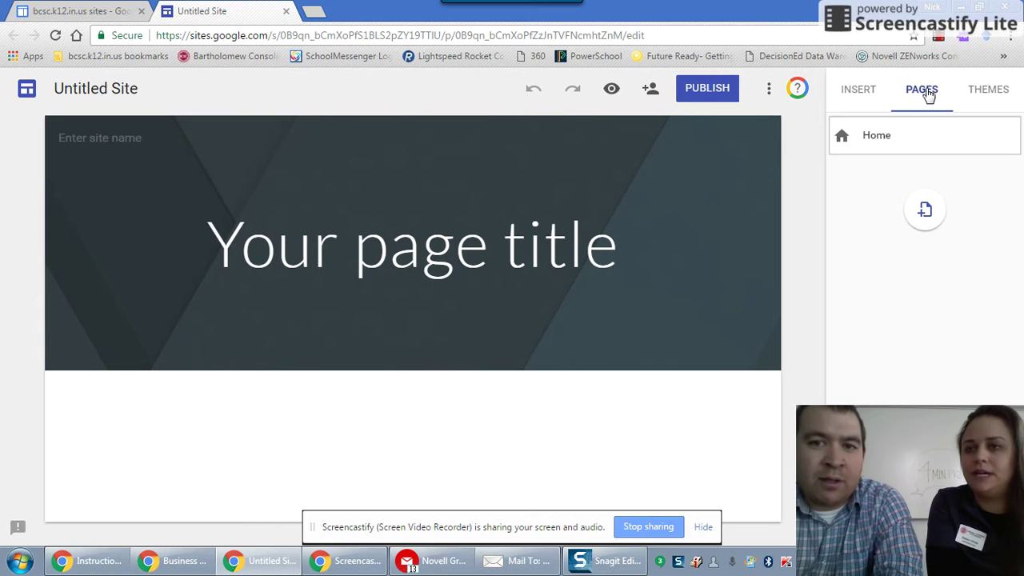
# Browse the available themes and apply the Diplomat theme to the site.
pyautogui.click(992, 99)
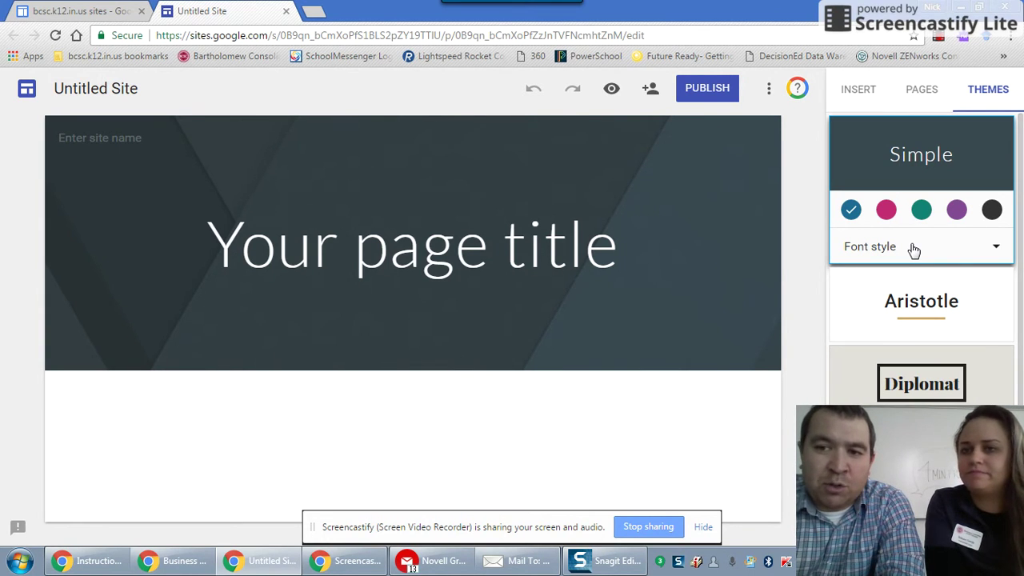
pyautogui.scroll(-2, 961, 322)
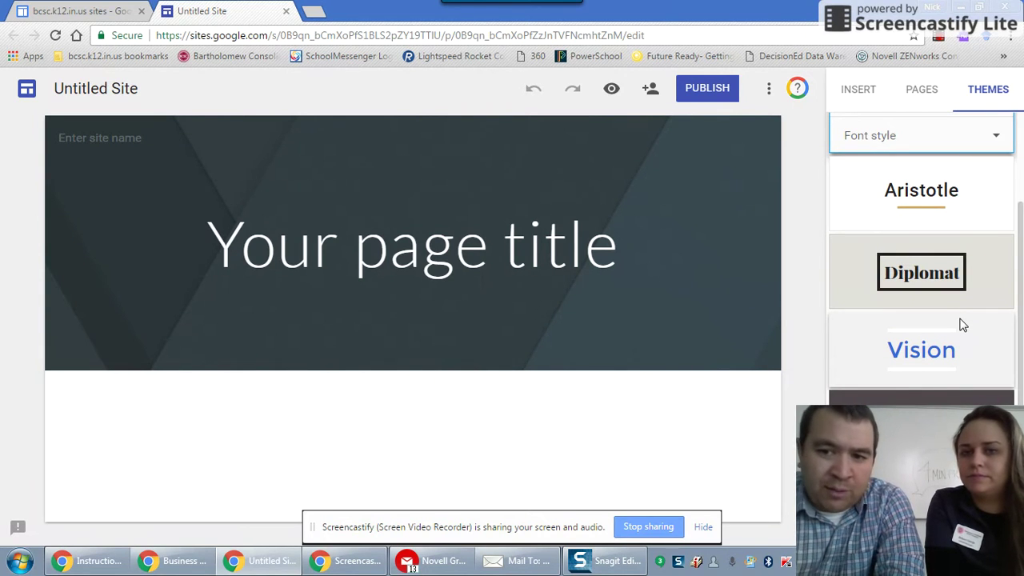
pyautogui.scroll(2, 963, 323)
pyautogui.scroll(-1, 961, 323)
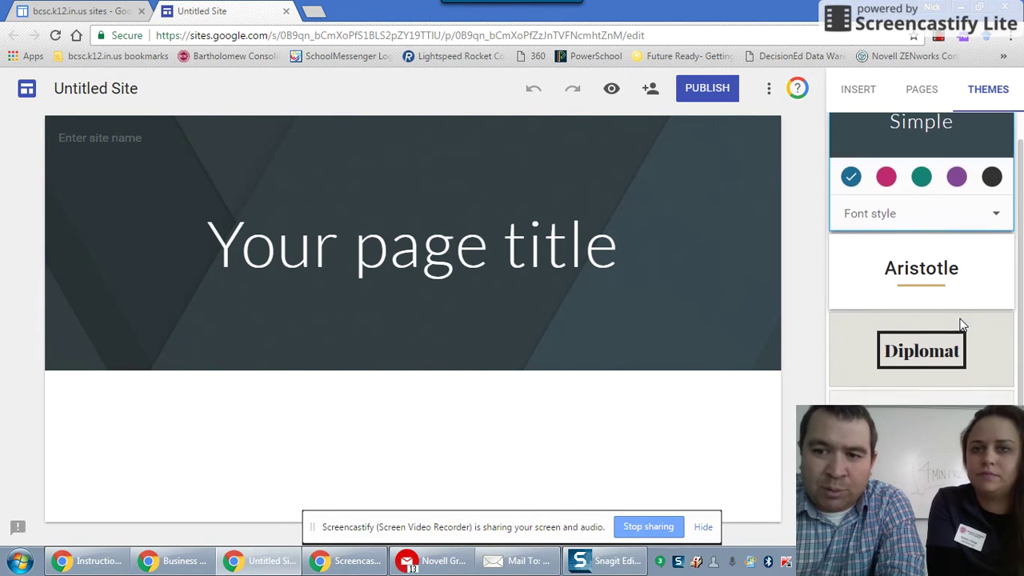
pyautogui.click(929, 359)
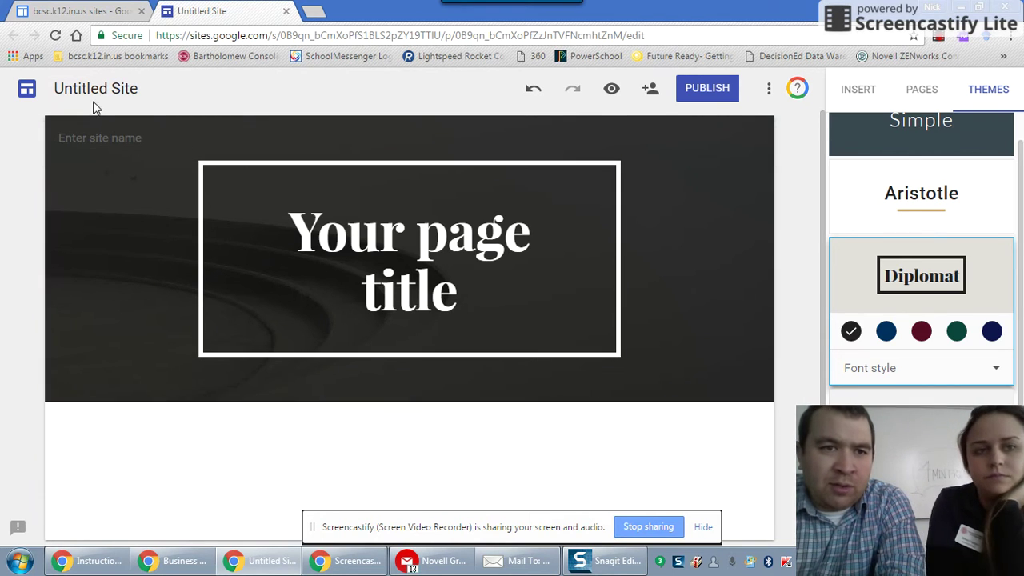
# Examine the editor sharing settings and the site publishing options, leaving both without making changes.
pyautogui.click(652, 88)
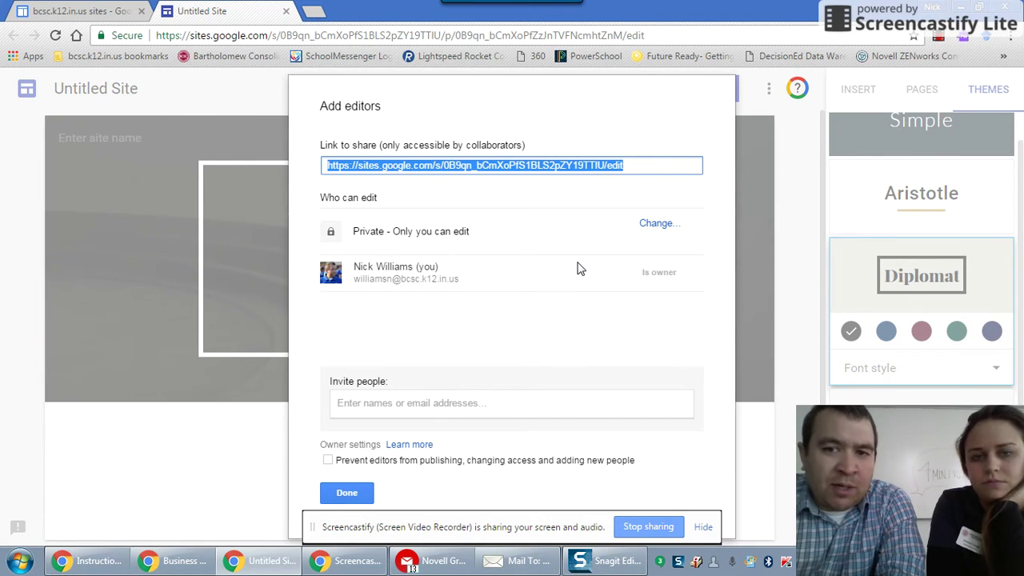
pyautogui.click(350, 491)
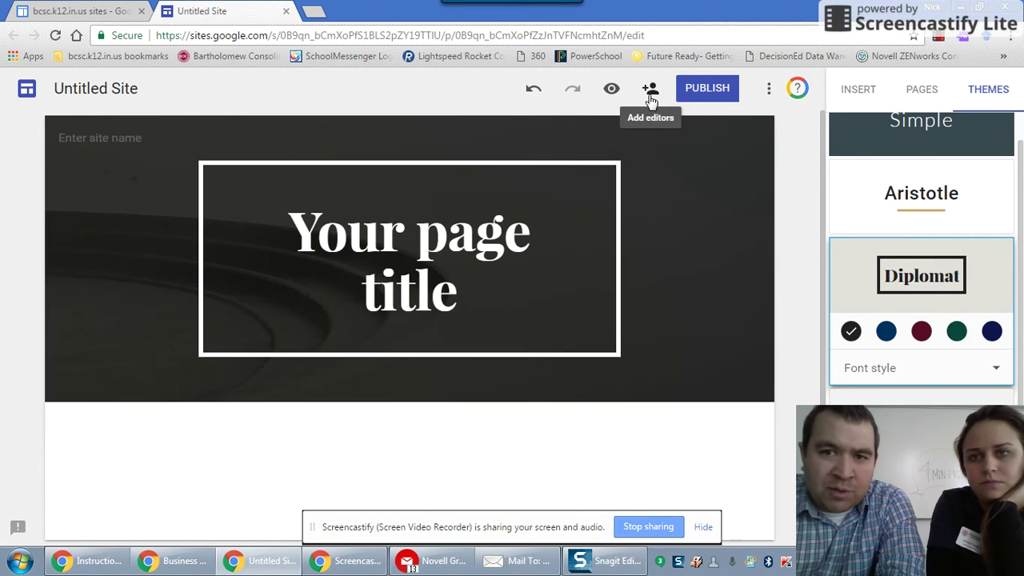
pyautogui.click(696, 94)
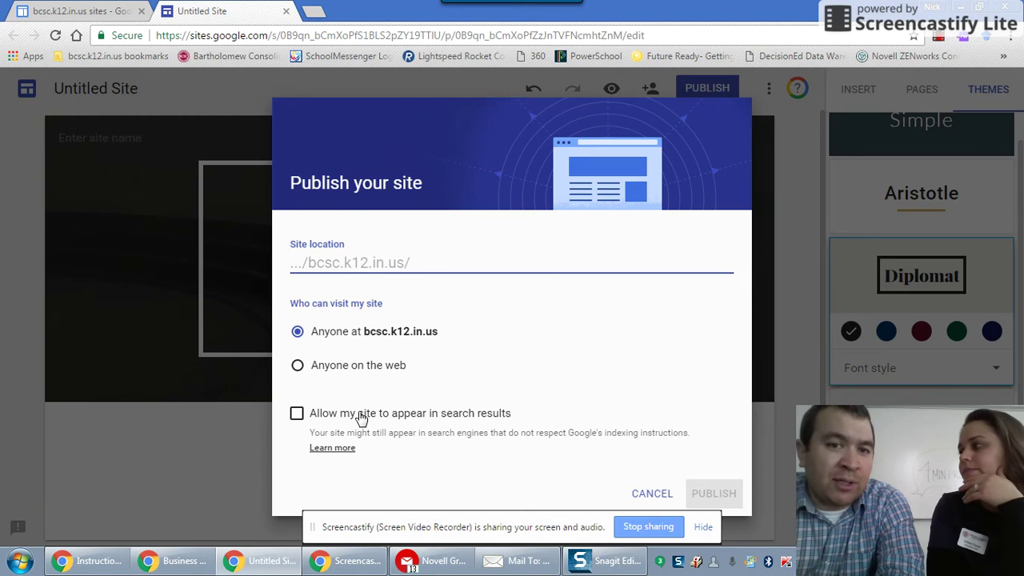
pyautogui.click(649, 494)
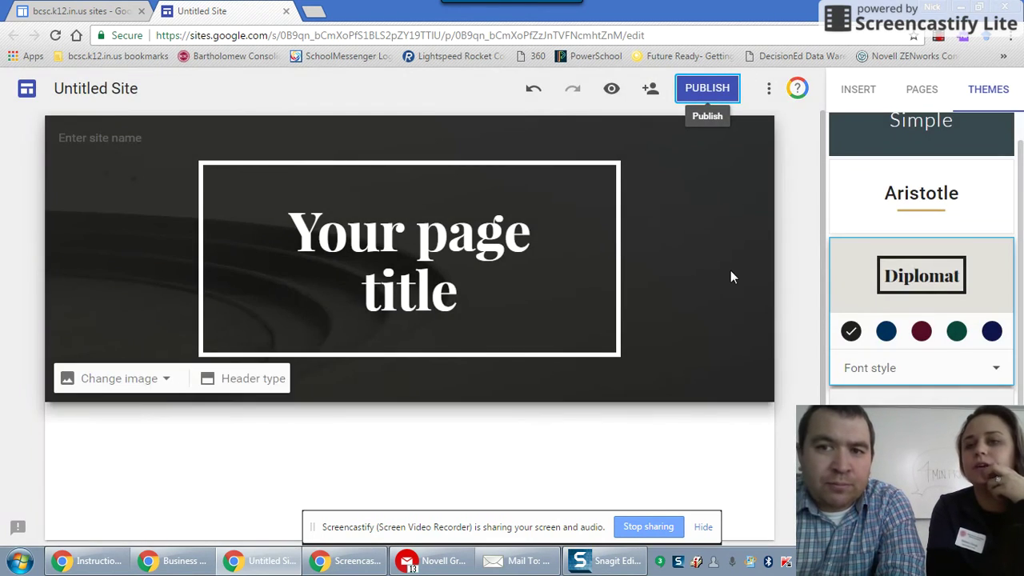
# Examine the additional site options, including site analytics, feedback, help and the tour, without choosing one.
pyautogui.click(765, 90)
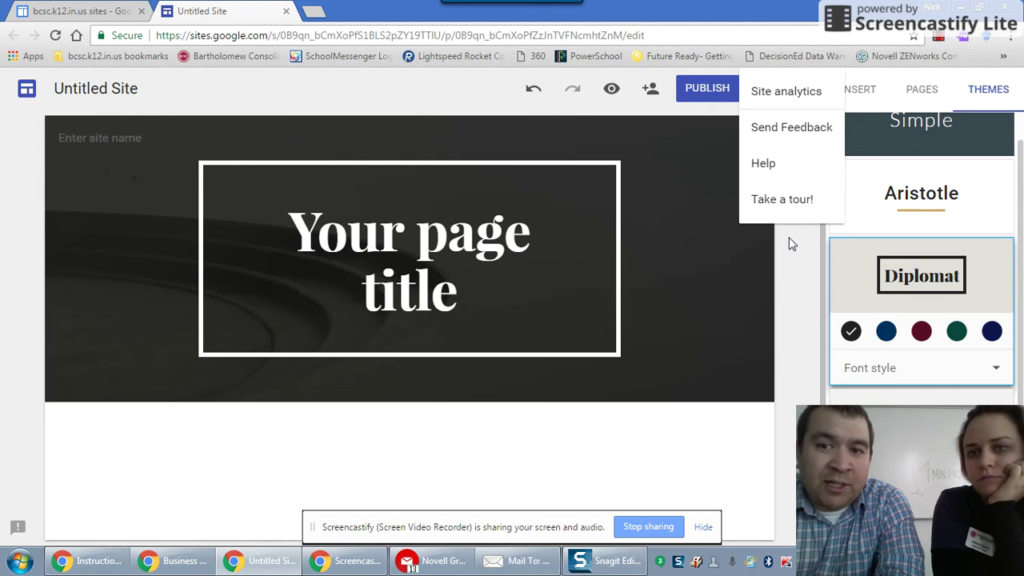
pyautogui.click(792, 243)
pyautogui.click(768, 89)
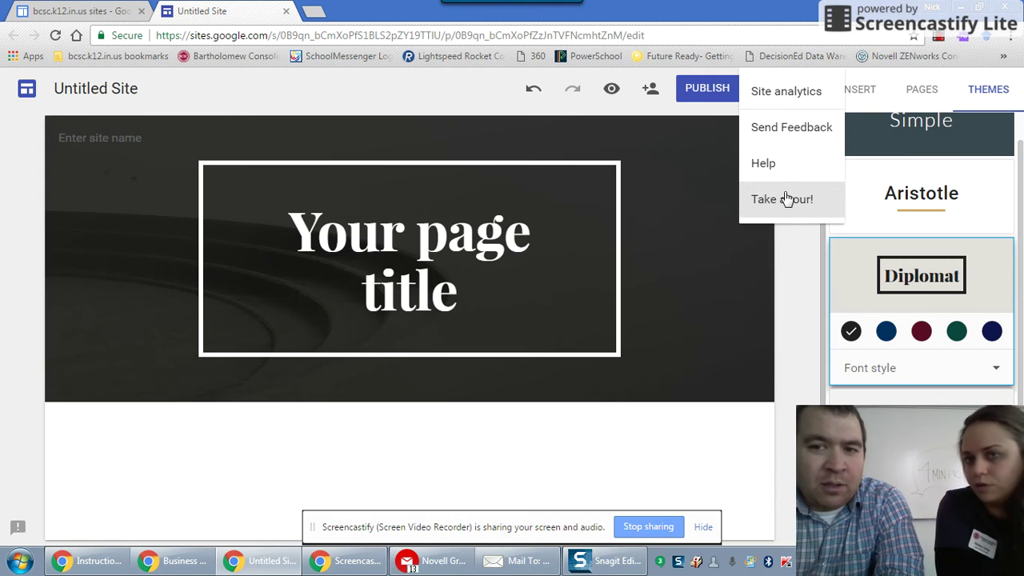
pyautogui.click(793, 241)
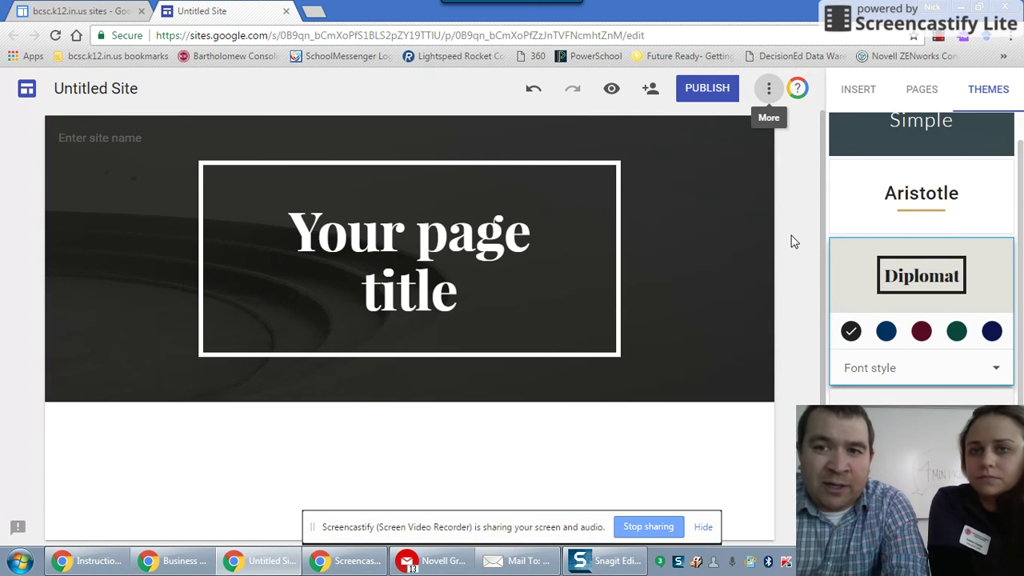
# Return to the insertable content options, preview the site as visitors see it, and exit the preview.
pyautogui.click(854, 91)
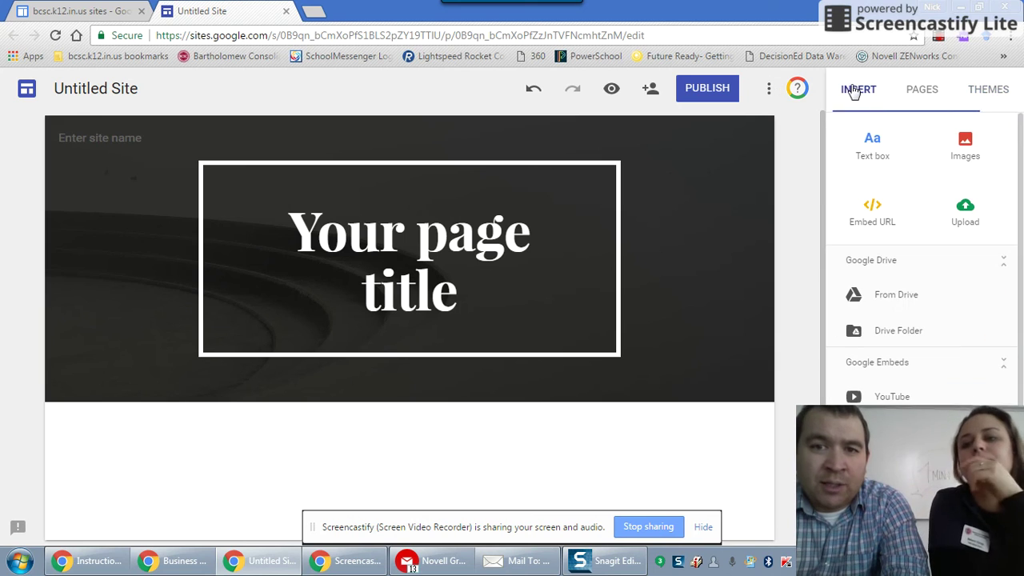
pyautogui.click(611, 90)
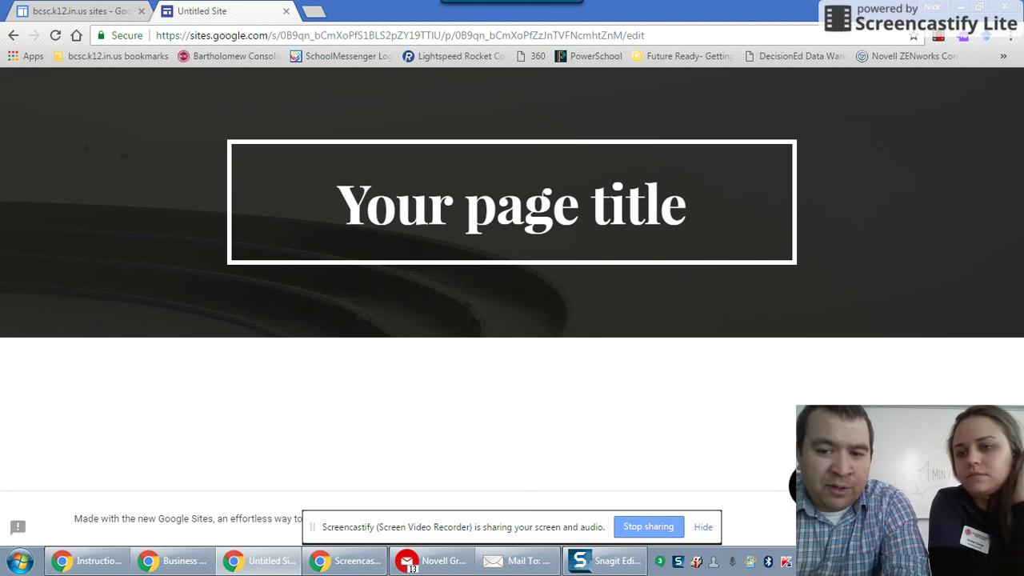
pyautogui.click(797, 84)
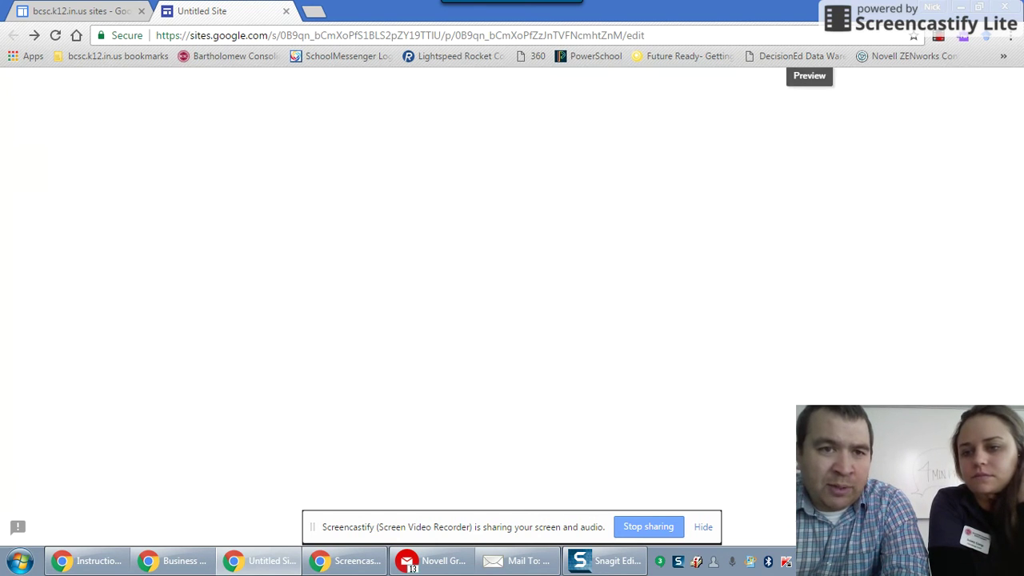